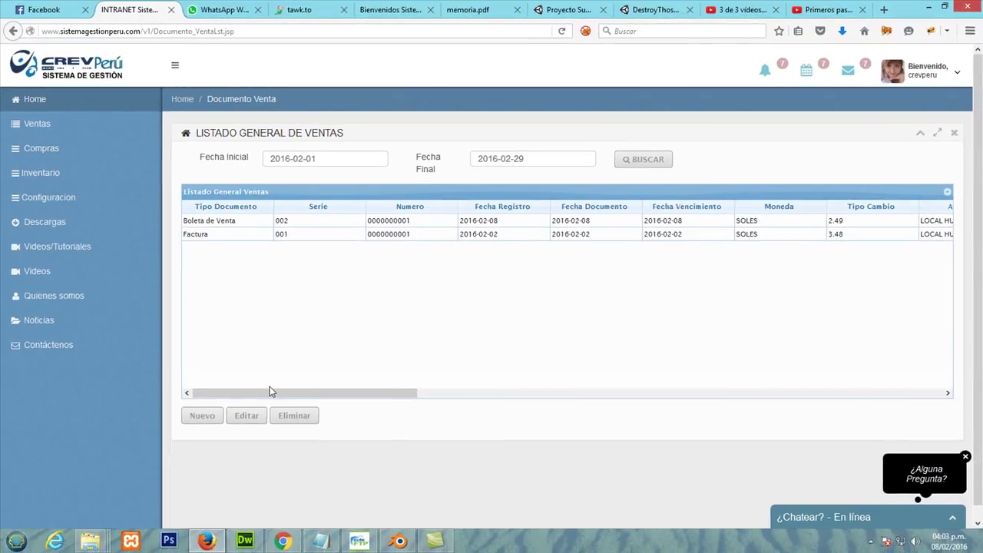
Step: Start a new sales document of type RECIBO with series 003
left_click(198, 422)
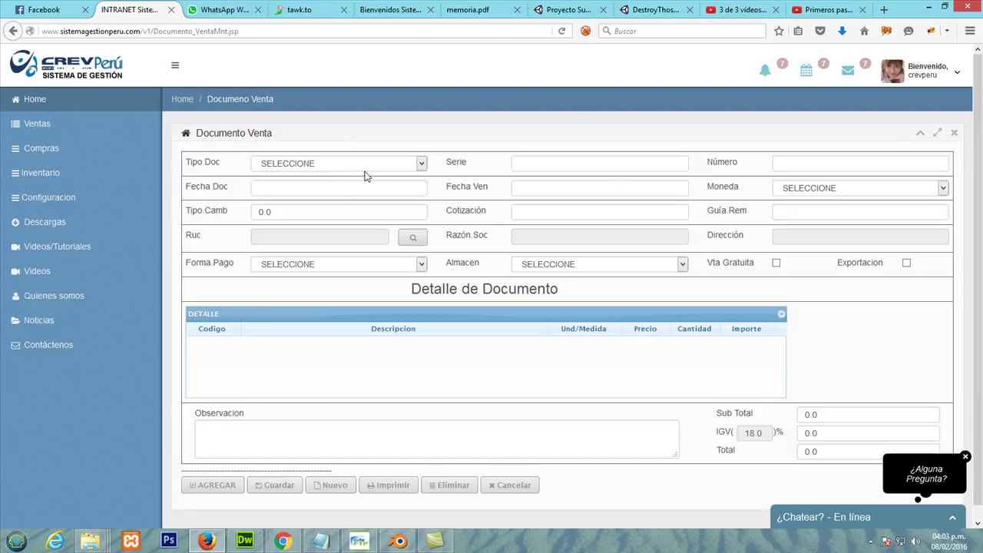
left_click(366, 167)
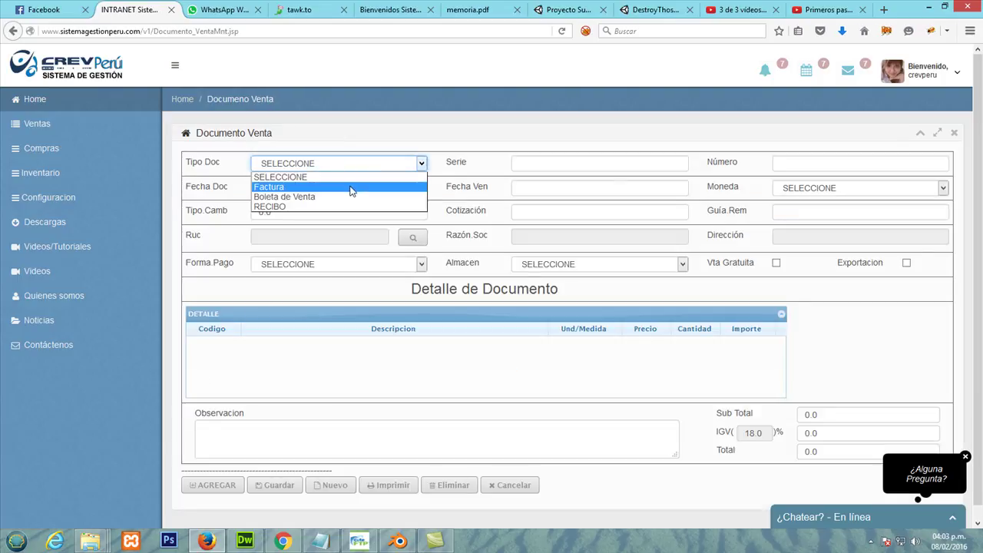
left_click(338, 206)
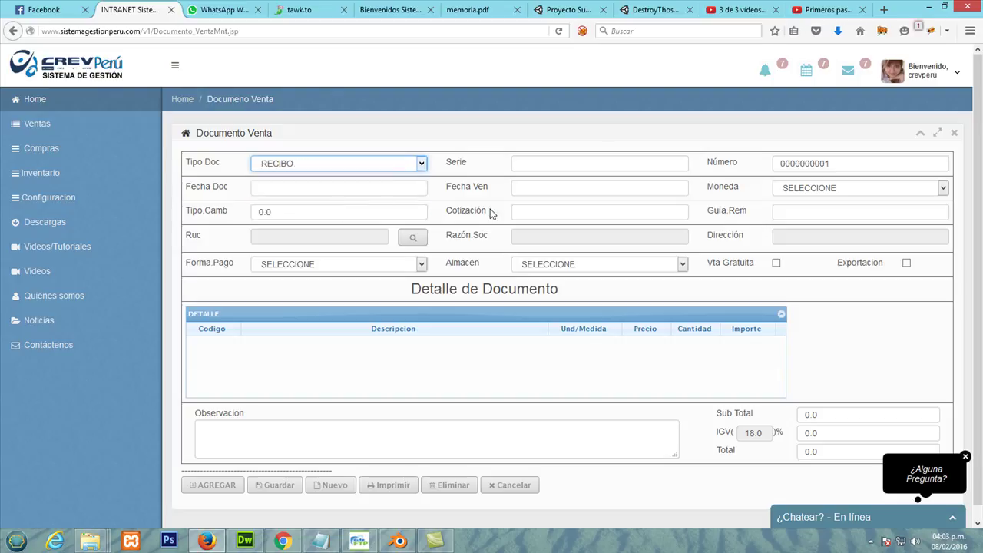
left_click(596, 165)
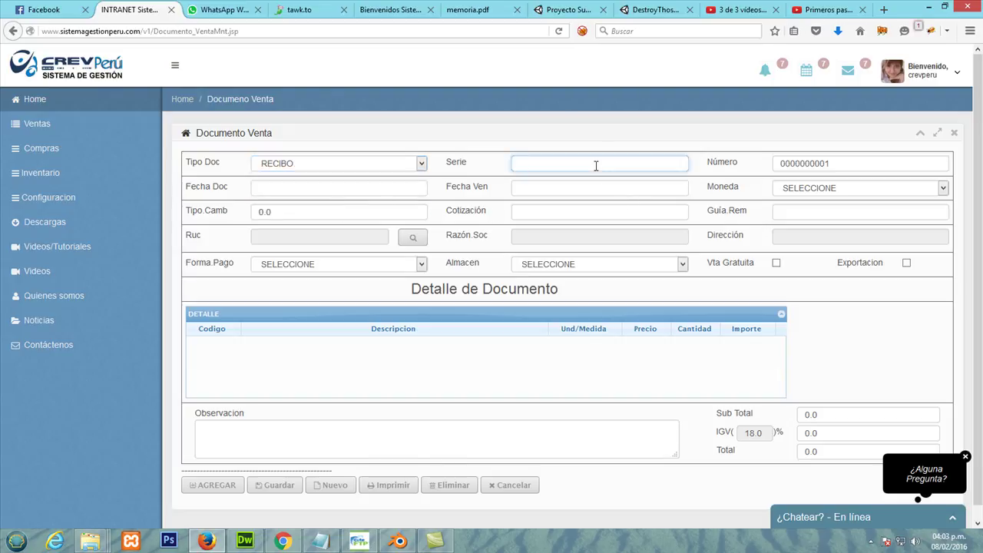
type("003")
Step: Set currency to SOLES, document date 2016-02-08 and exchange rate 3.49
left_click(836, 187)
left_click(828, 212)
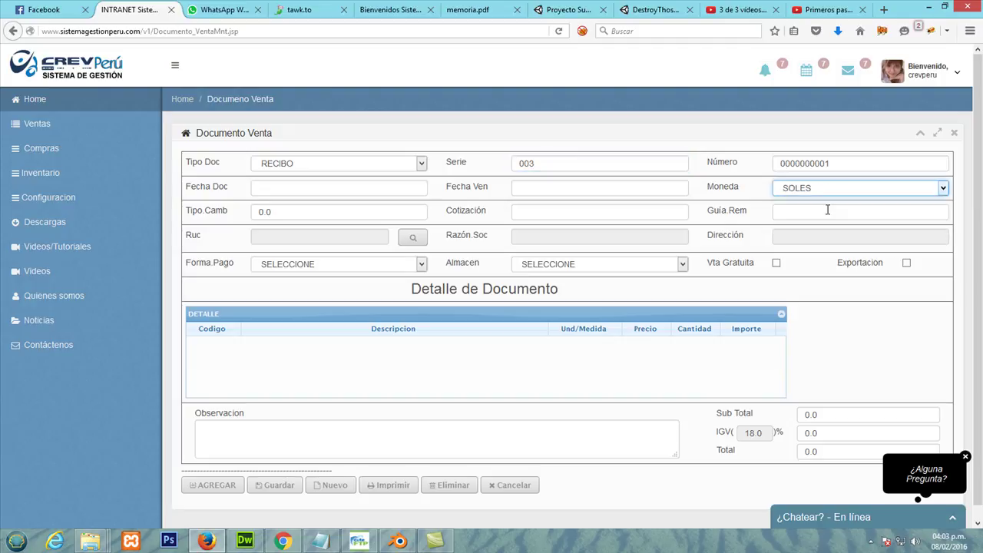
left_click(279, 189)
left_click(260, 245)
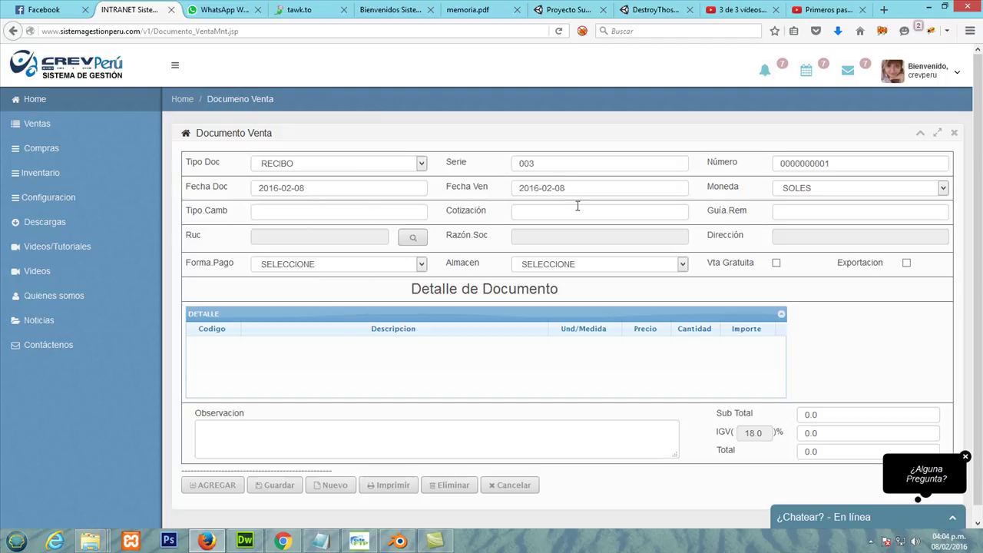
left_click(319, 214)
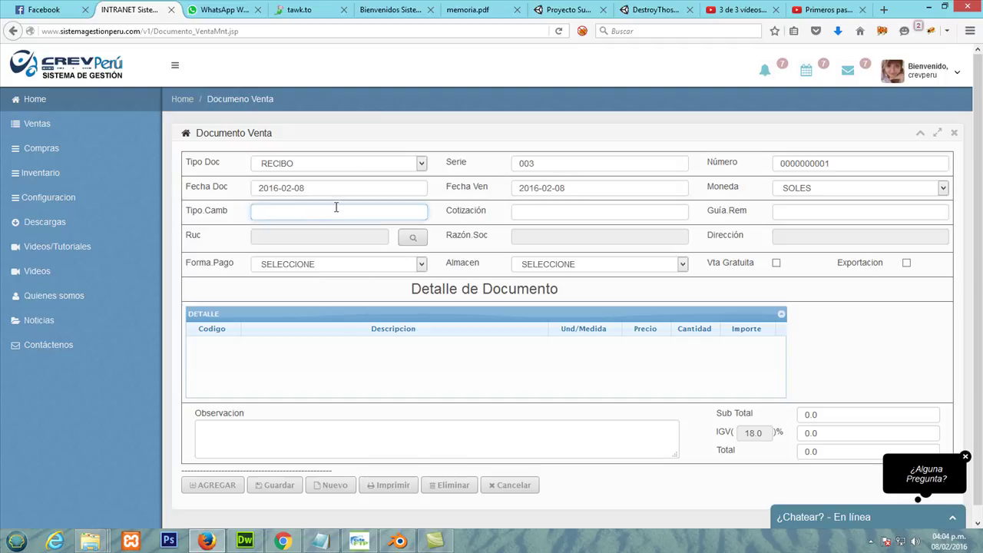
type("3")
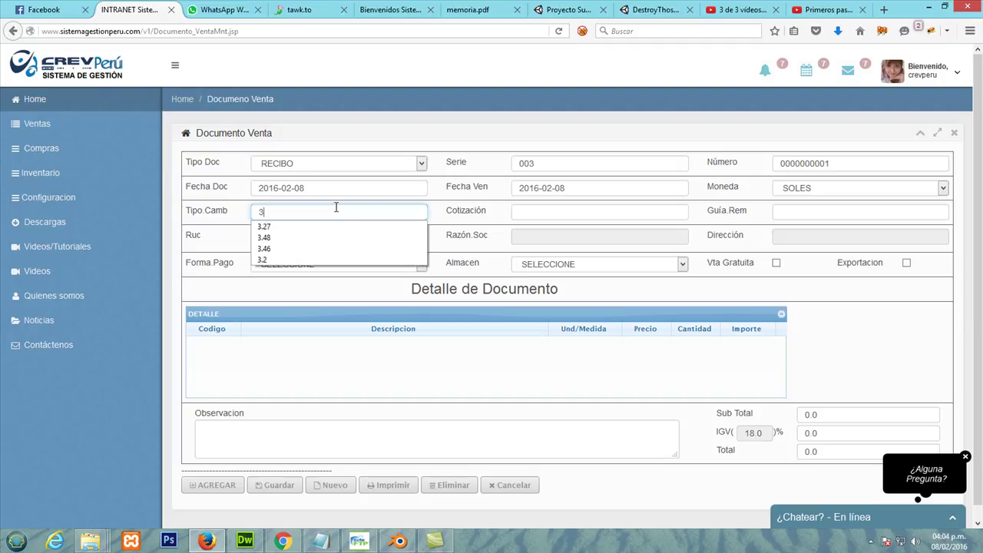
type(".4")
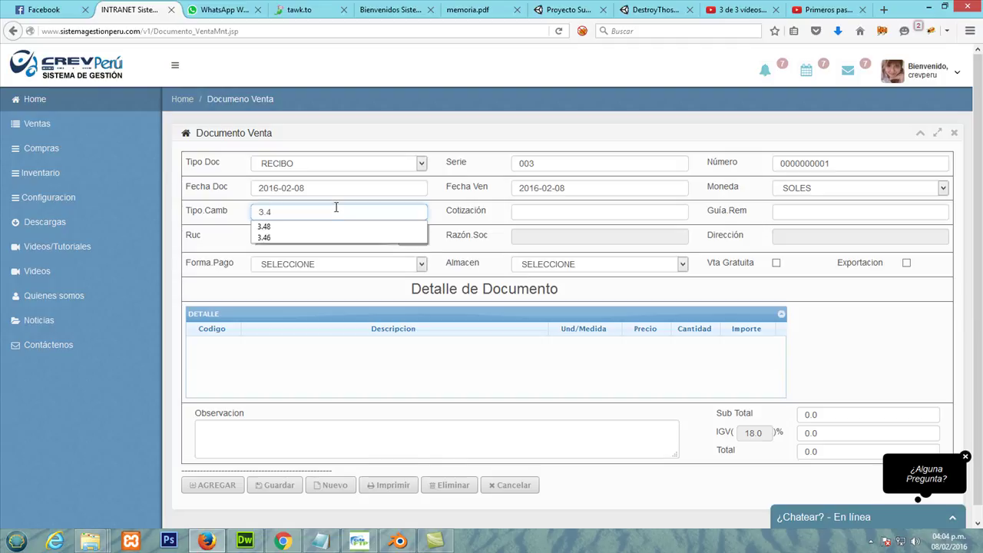
type("9")
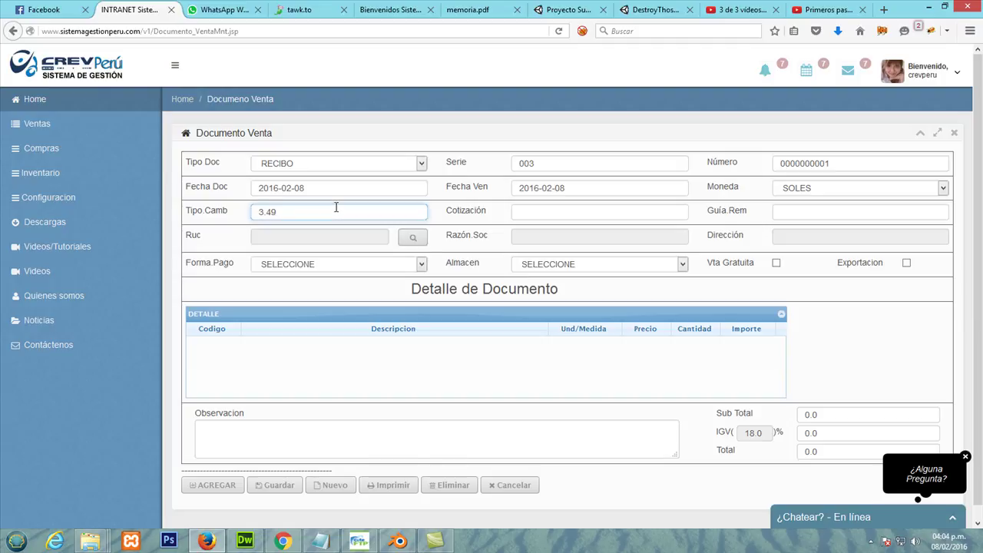
left_click(606, 213)
left_click(819, 214)
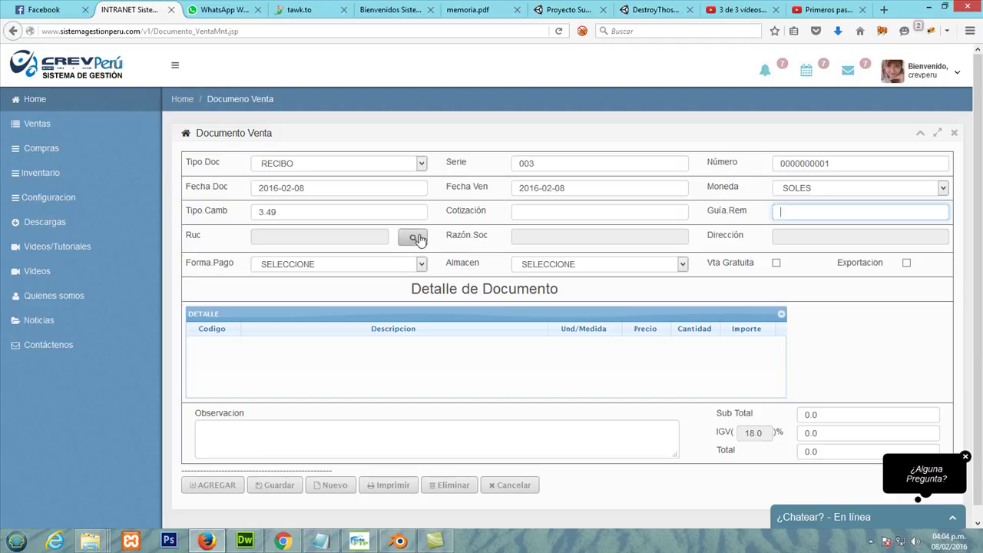
Step: In the quick client form, enter business name KAUSAQ with document type DNI
left_click(419, 236)
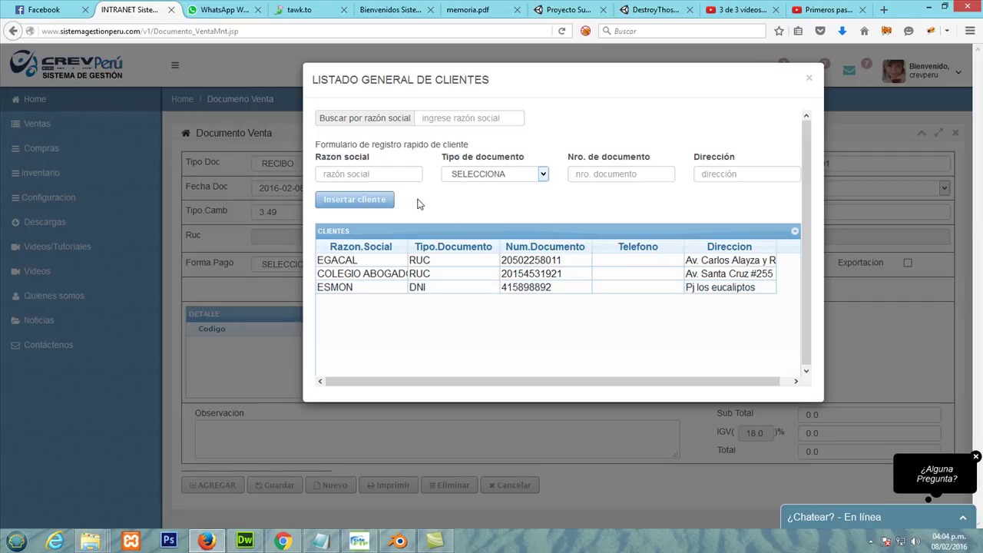
left_click(386, 174)
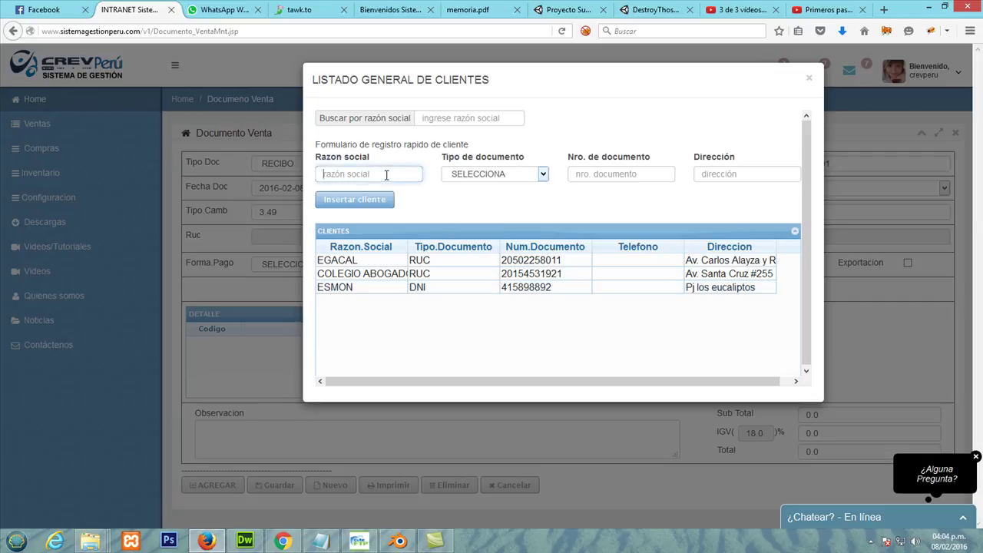
type("KAYSA")
type("SAQ")
left_click(484, 174)
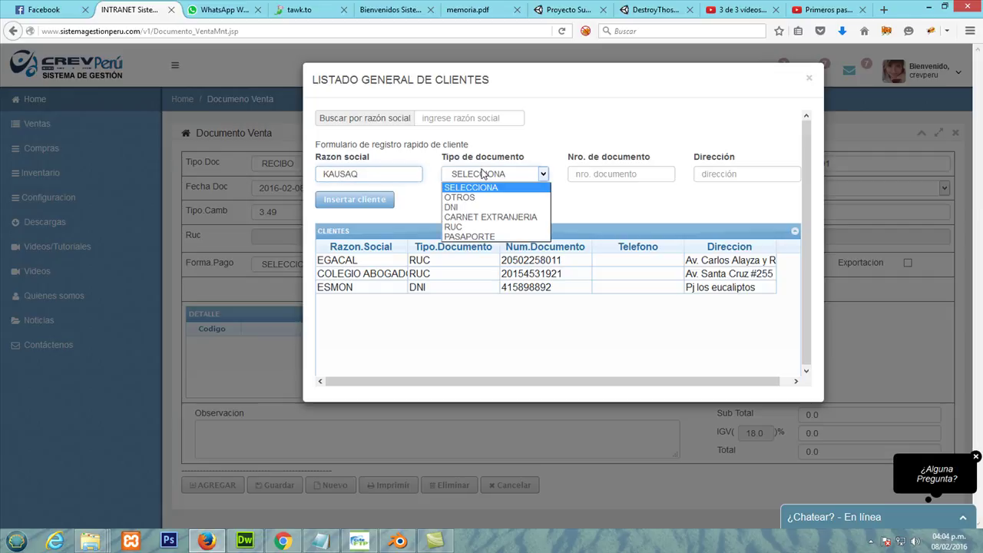
left_click(484, 207)
left_click(475, 174)
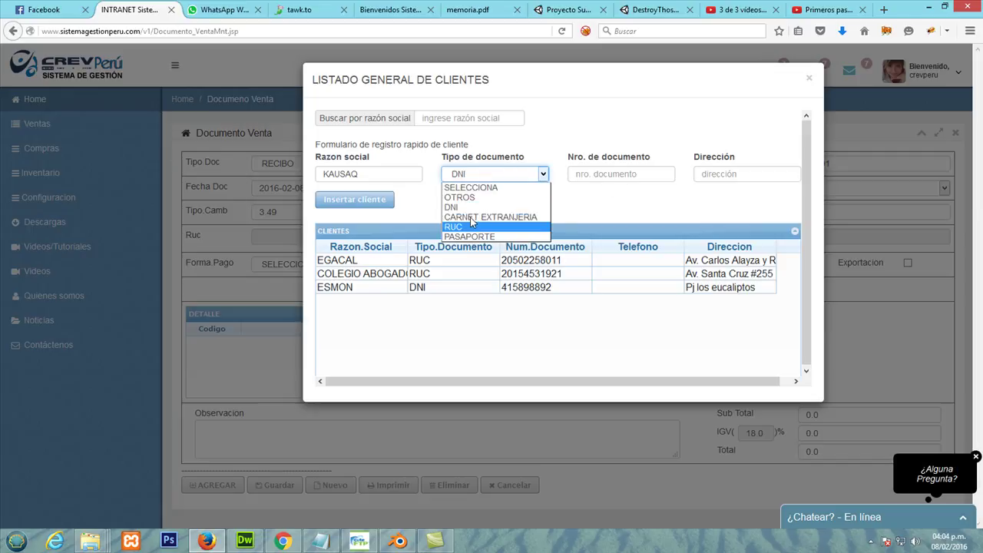
left_click(480, 211)
Step: Fill in the client's DNI number and address, register KAUSAQ, and select it for the document
left_click(609, 172)
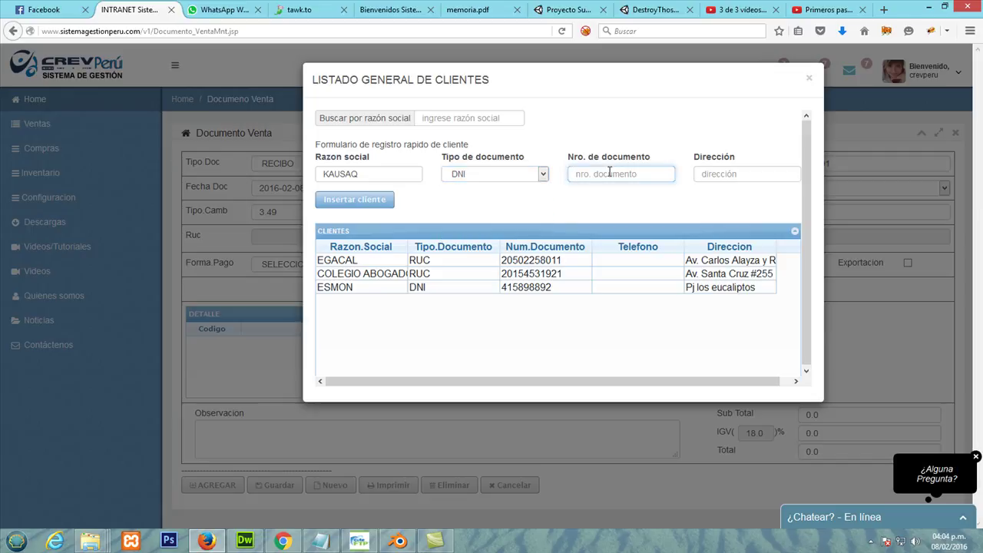
left_click(705, 174)
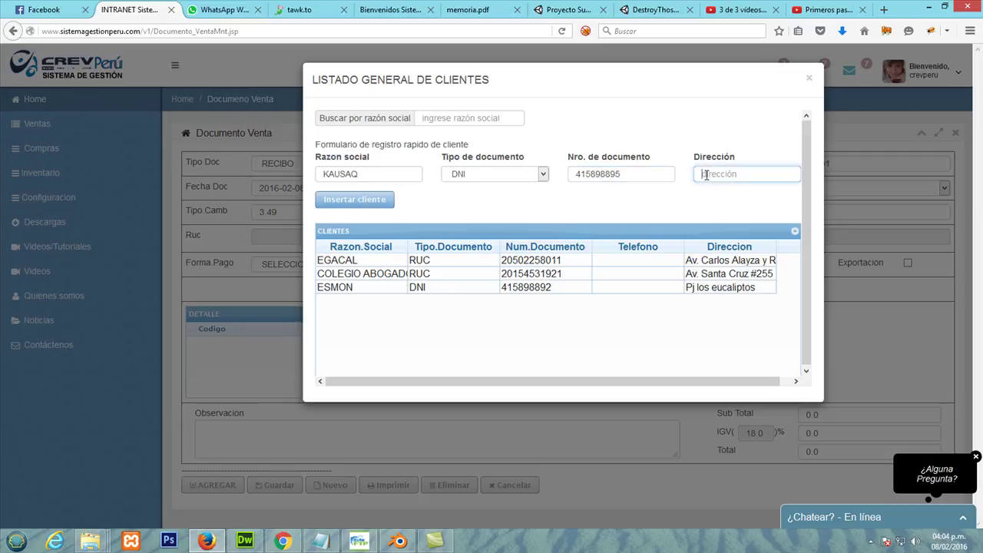
left_click(372, 207)
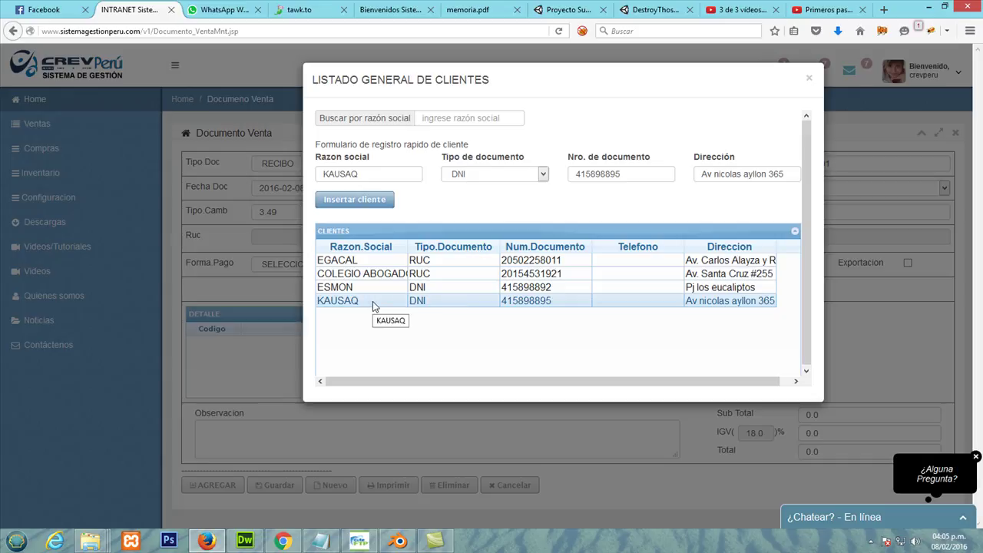
double_click(381, 301)
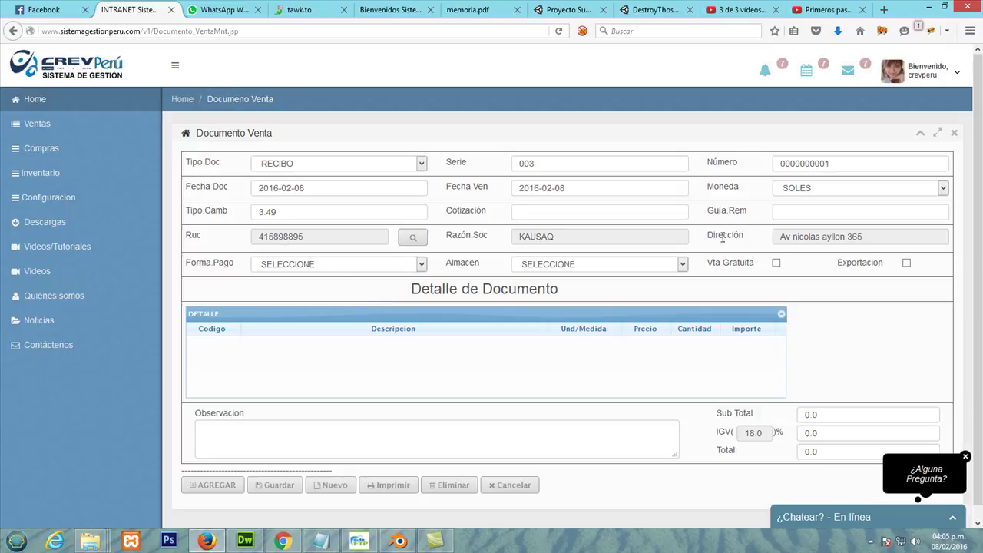
Step: Set payment to CONTADO and warehouse to LOCAL HUAMPANI, then open the article list
left_click(343, 267)
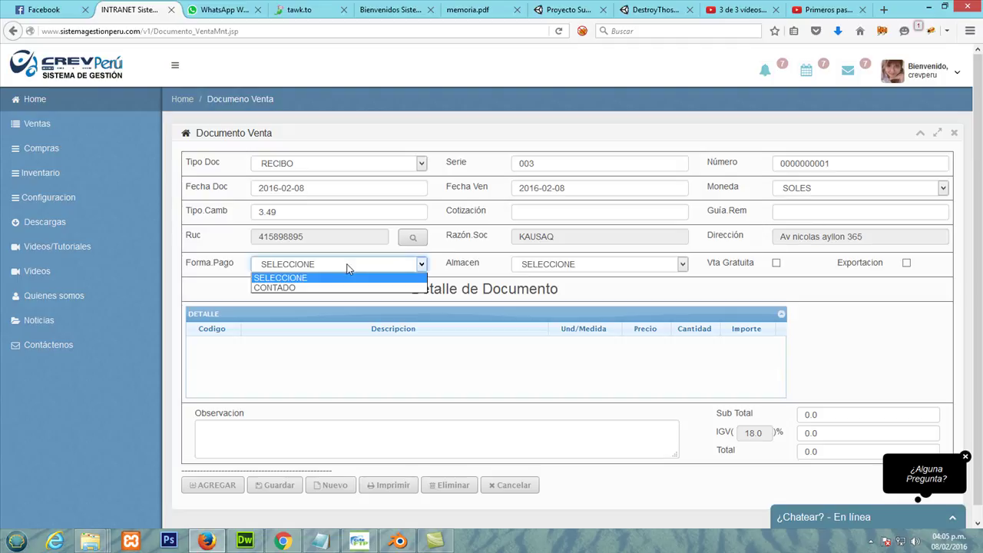
left_click(333, 281)
left_click(334, 266)
left_click(330, 287)
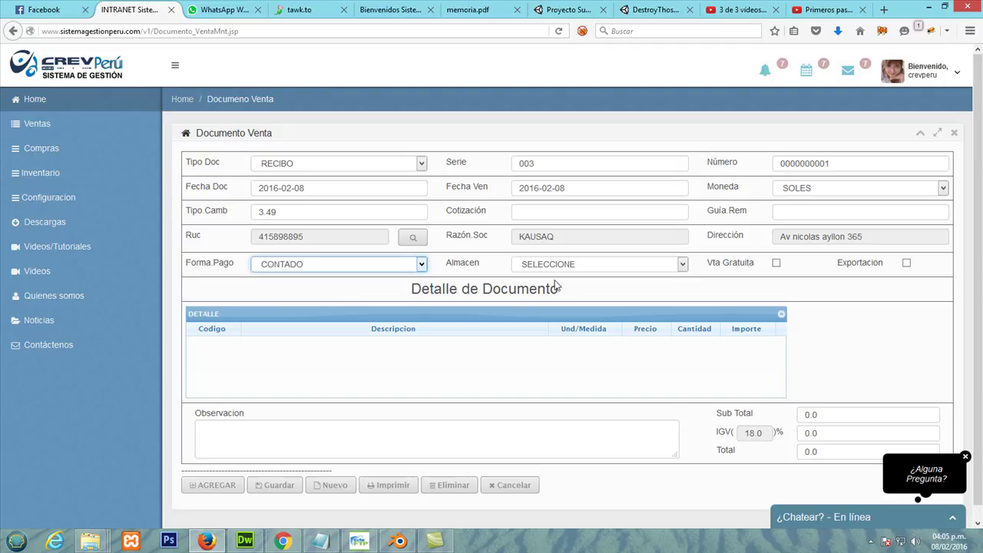
left_click(576, 265)
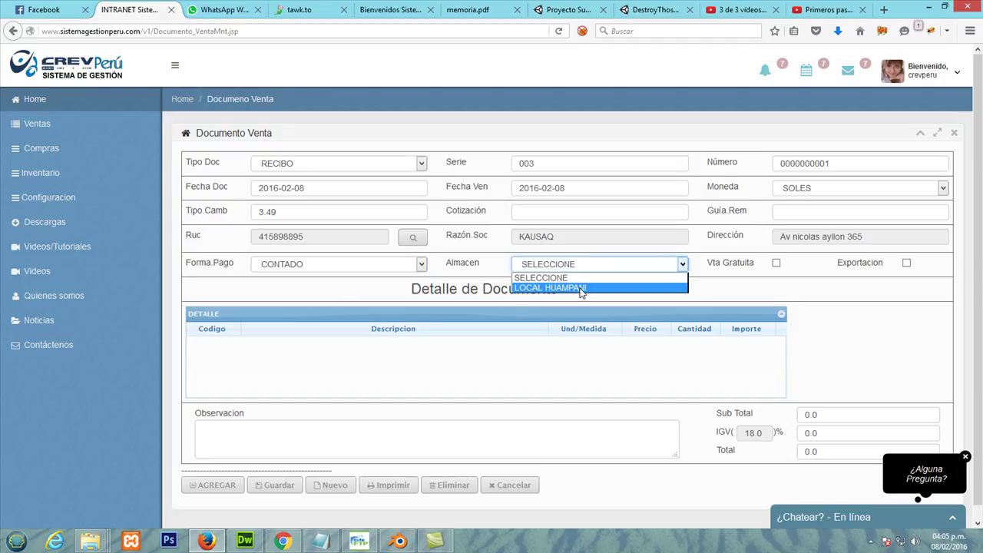
left_click(581, 289)
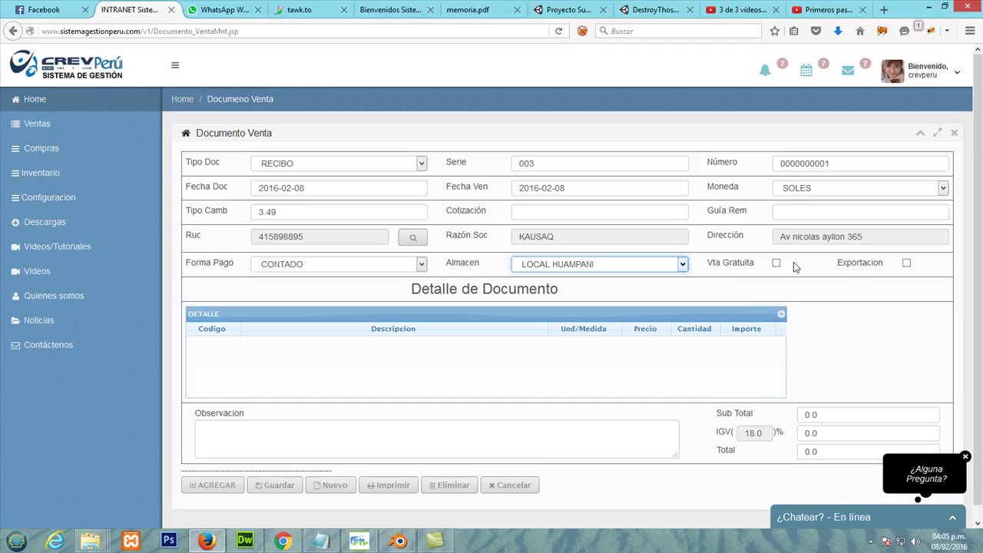
scroll(228, 368, "down", 1)
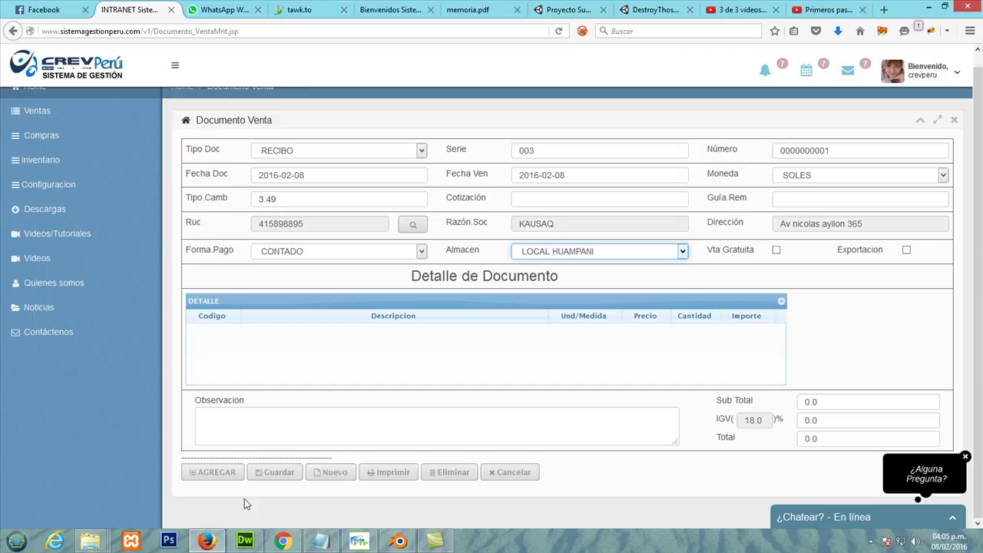
left_click(209, 472)
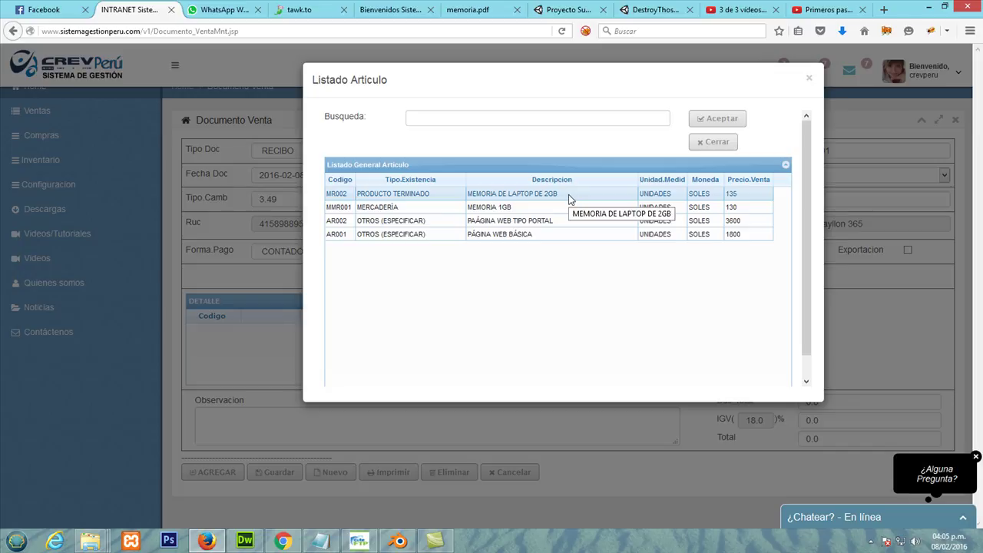
Step: Add MR002 MEMORIA DE LAPTOP DE 2GB to the receipt and change its price to 125
double_click(569, 198)
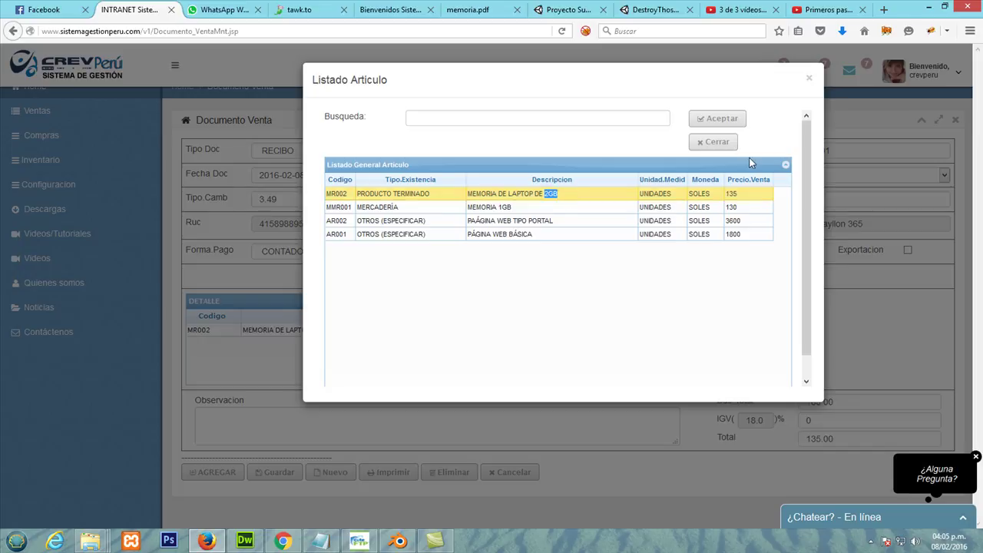
left_click(727, 144)
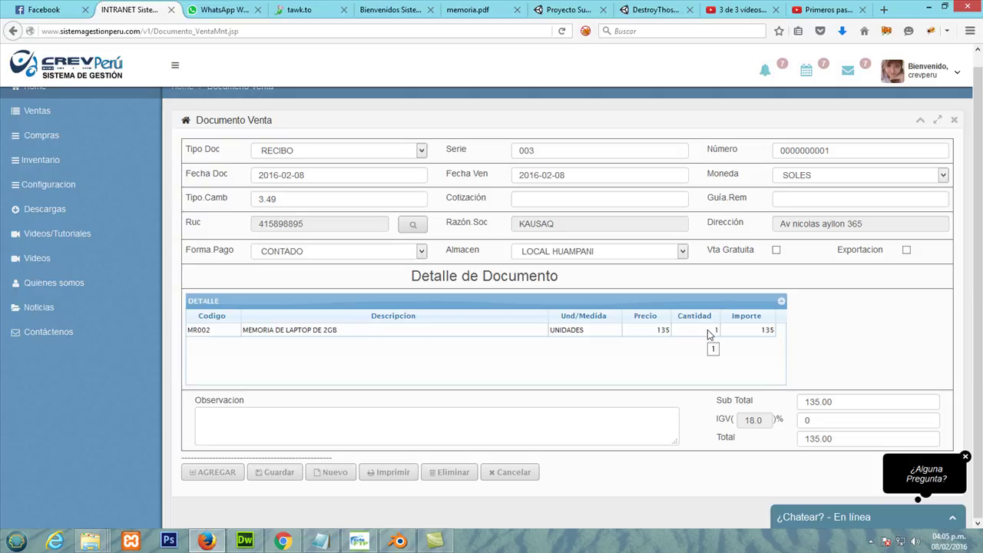
left_click(661, 330)
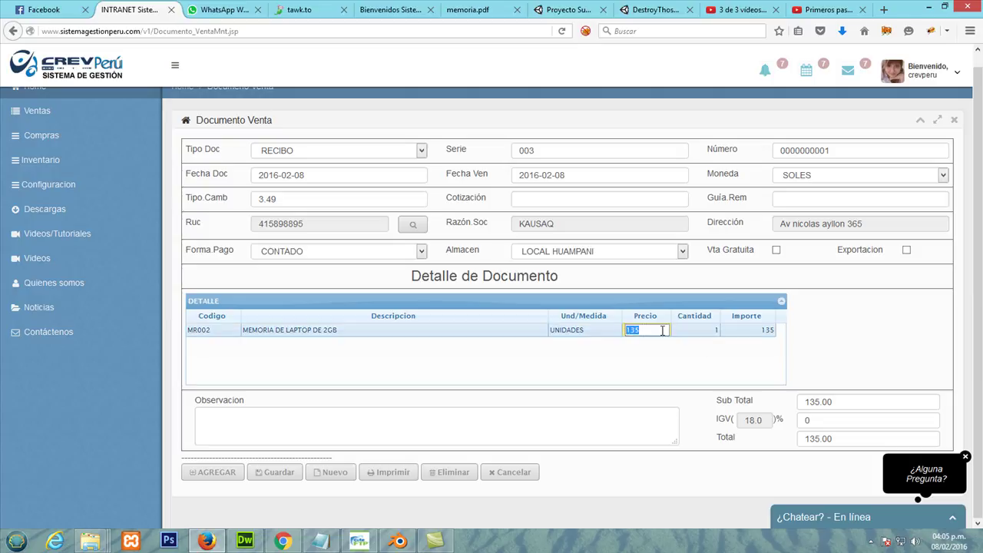
left_click(631, 330)
key("BackSpace")
type("2")
key("Return")
Step: Set the memory item's quantity to 2 and check the 250.00 Sub Total and Total
left_click(704, 330)
type("2")
key("Return")
left_click_drag(850, 401, 766, 400)
left_click_drag(854, 437, 793, 435)
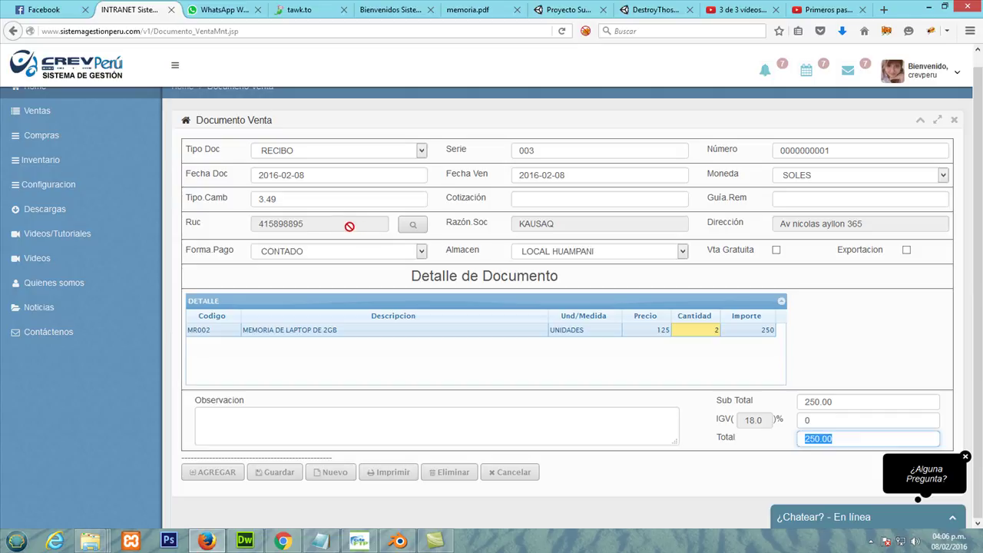
left_click_drag(832, 419, 677, 404)
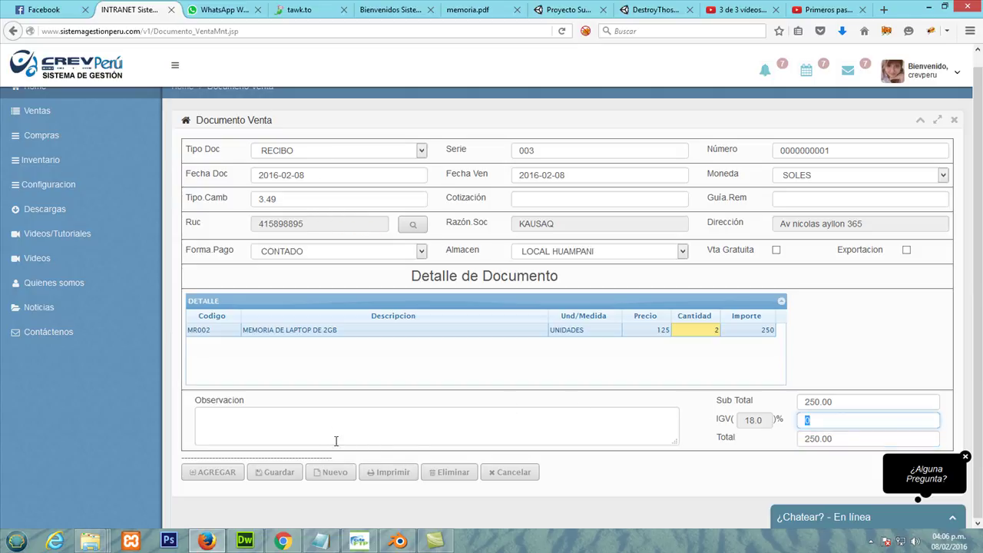
Step: Save the RECIBO, confirm the success message, and return to Listado General de Ventas
left_click(282, 476)
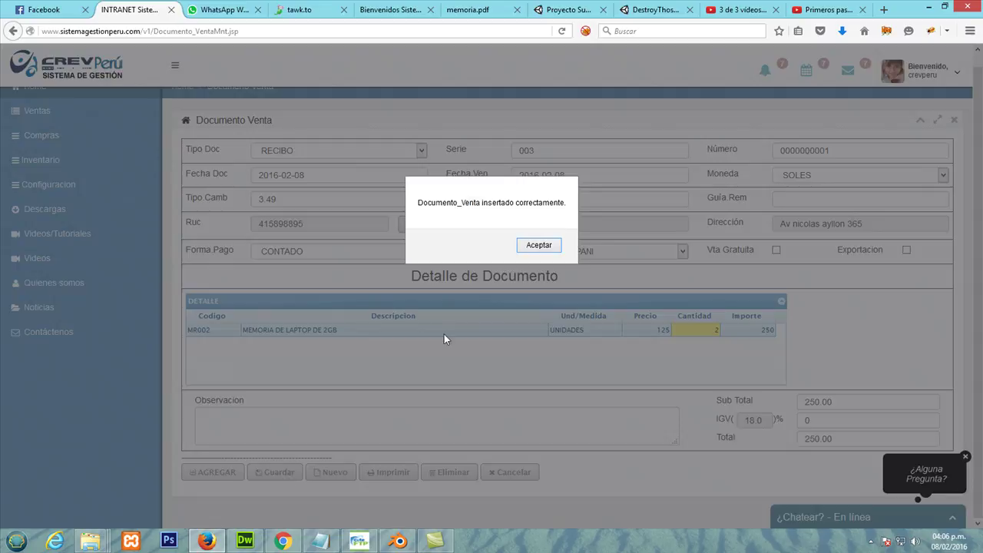
left_click(535, 248)
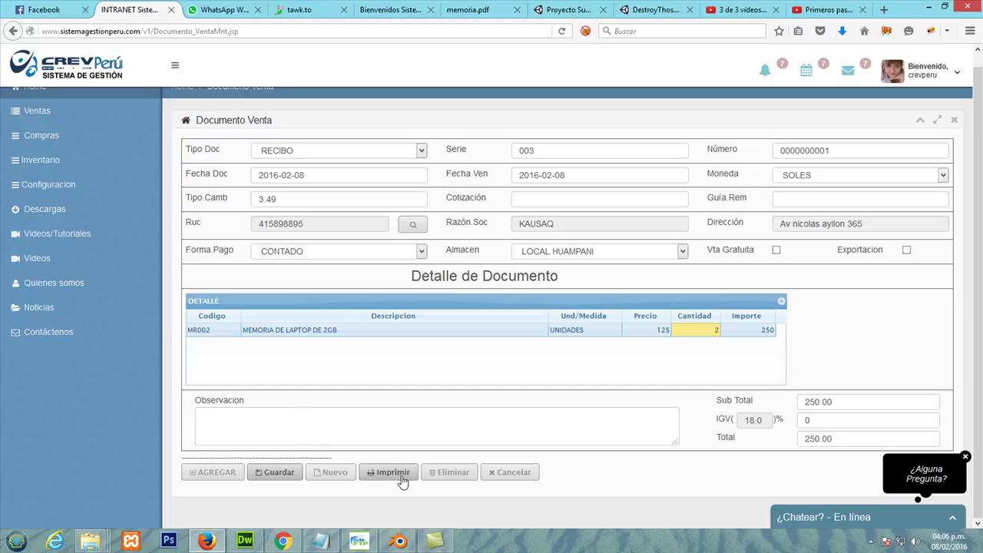
scroll(307, 359, "up", 1)
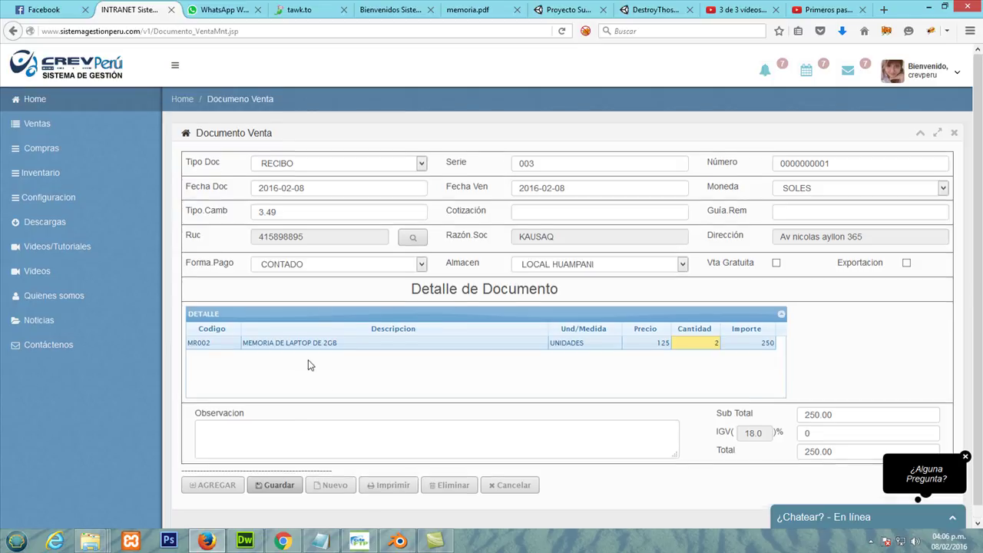
left_click(13, 32)
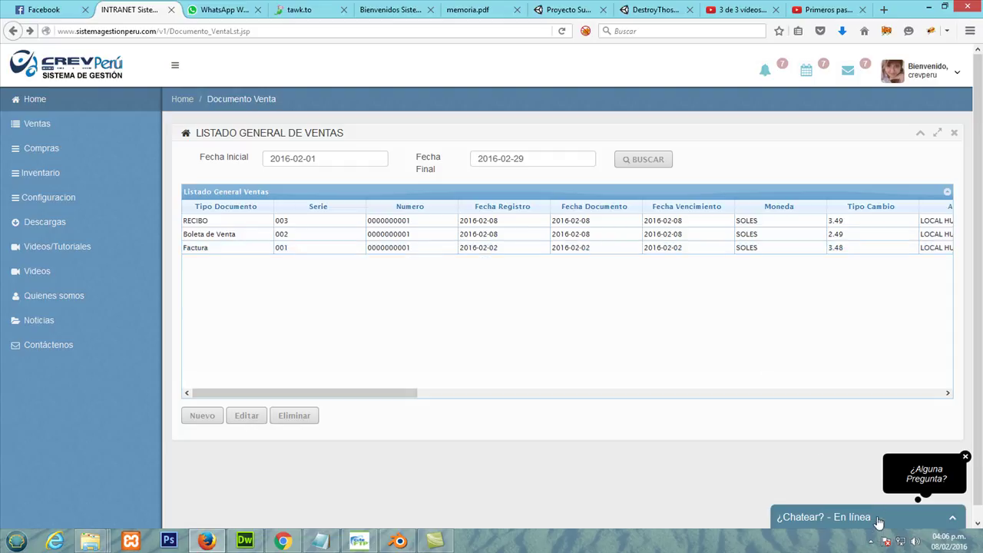
left_click(871, 541)
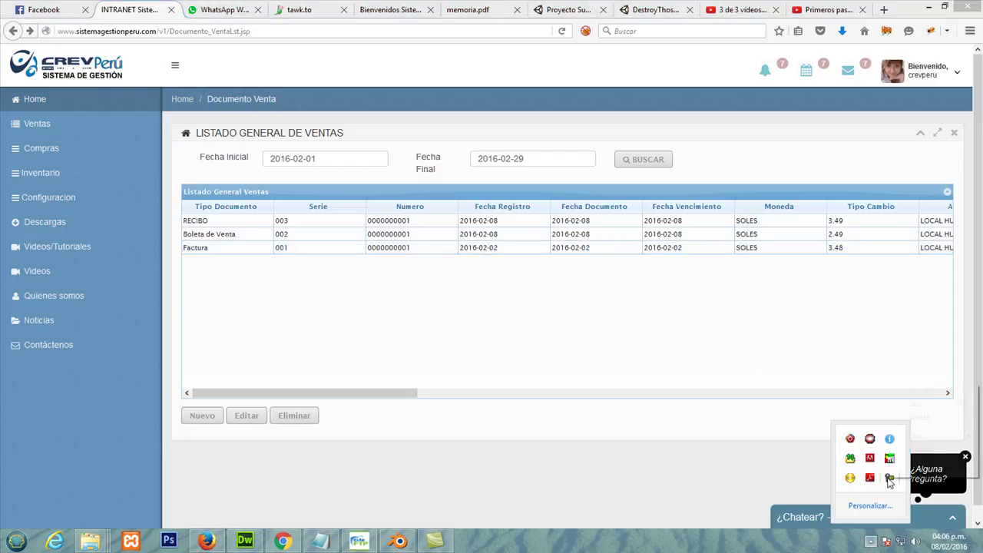